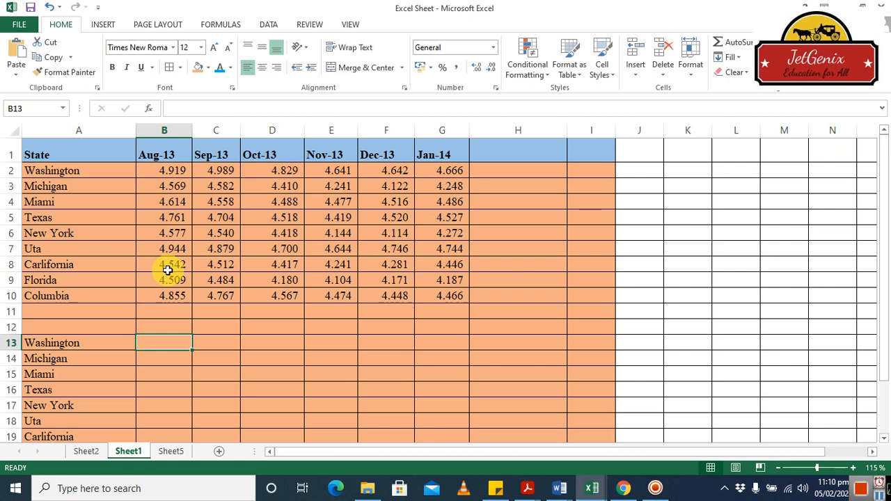
left_click(69, 171)
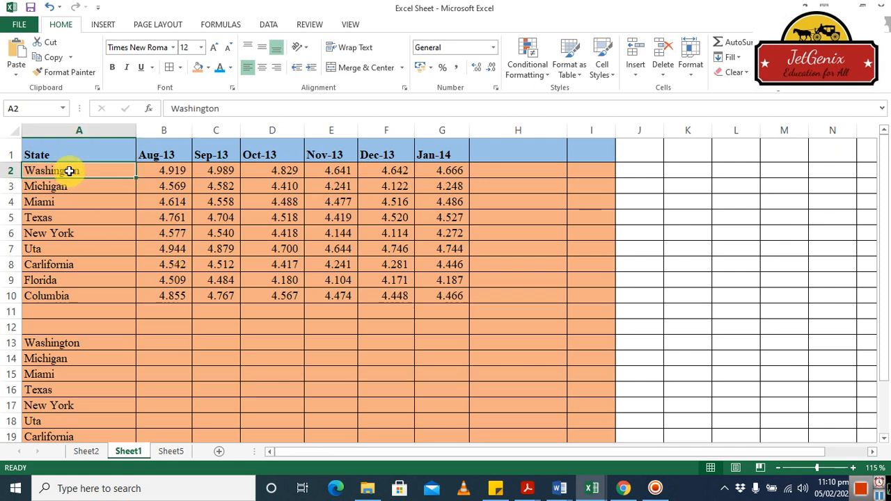
left_click(169, 172)
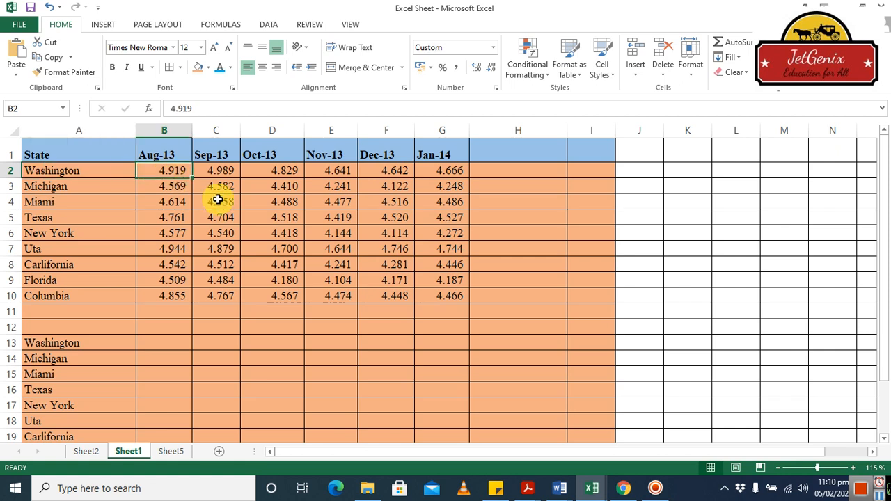
Start an IF formula in cell B13 with cell B2 as the first operand of its logical test.
left_click(156, 343)
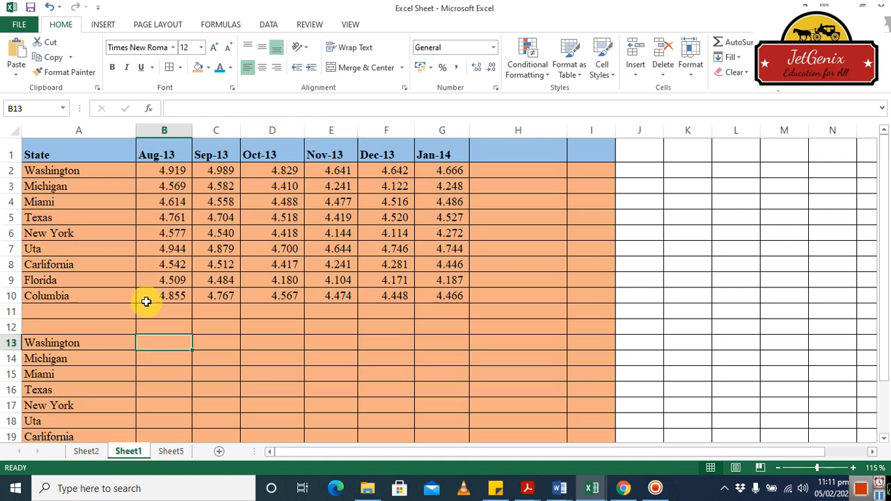
type("=")
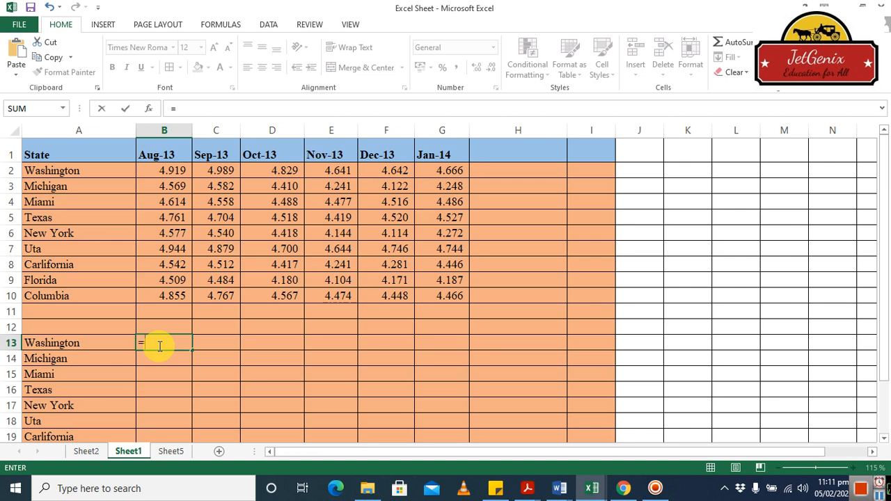
type("i")
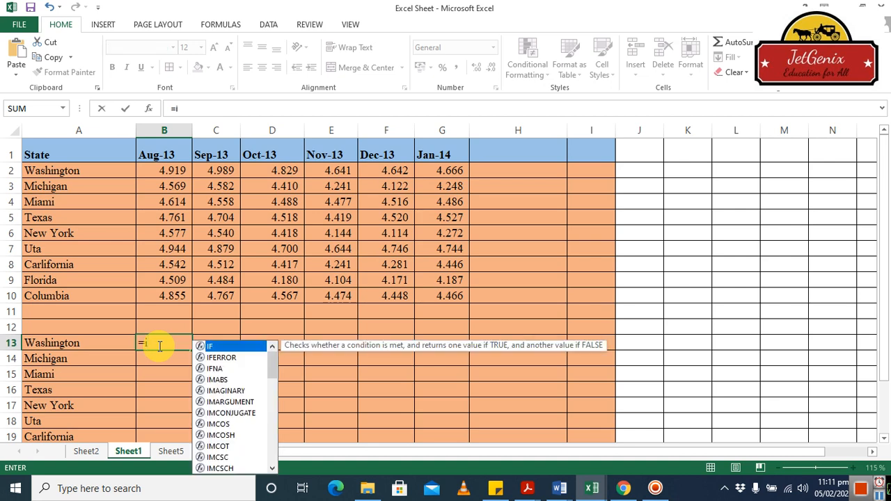
type("f")
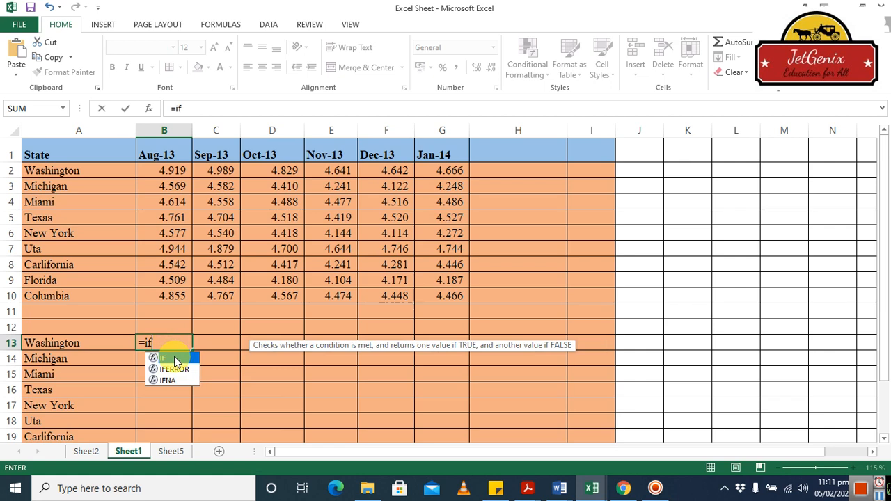
double_click(174, 359)
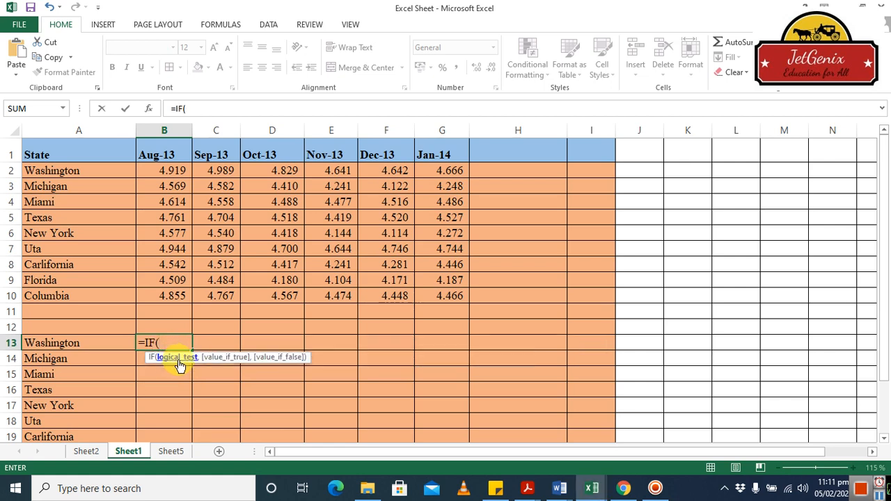
left_click(176, 172)
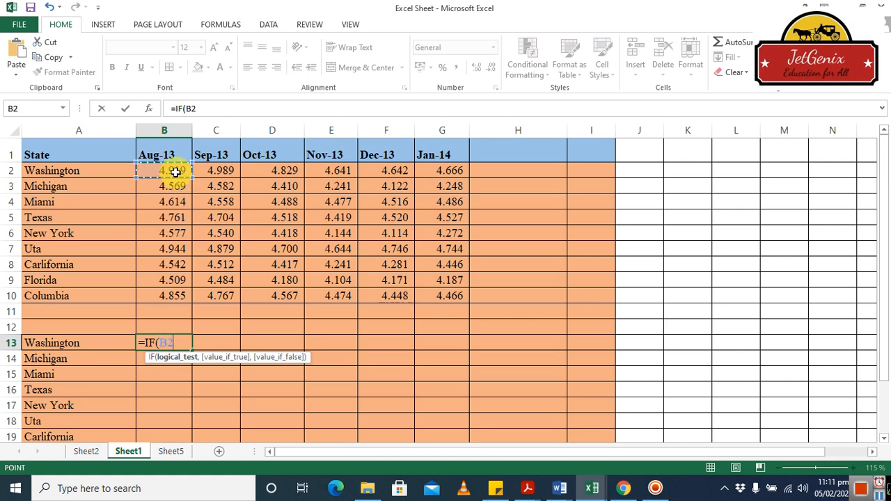
Complete the IF formula's logical test so that B2 is compared as greater than AVERAGE(B2:B10).
type("<")
key("BackSpace")
type(">aver")
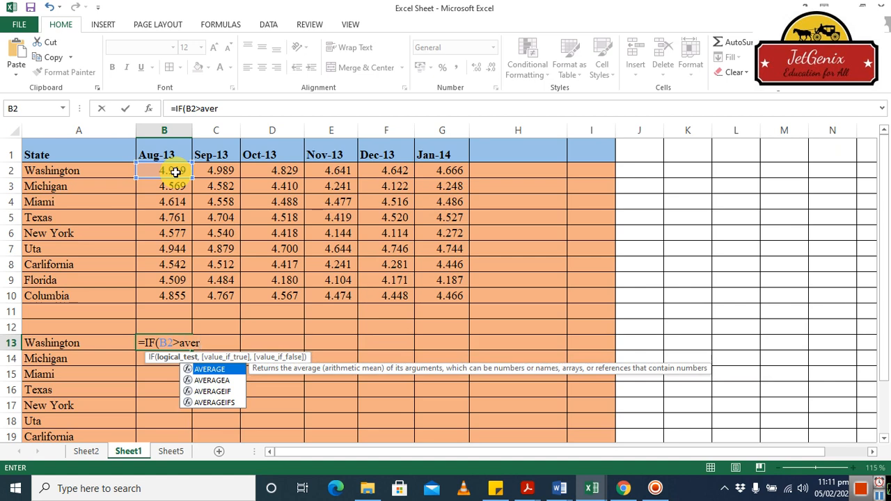
double_click(221, 369)
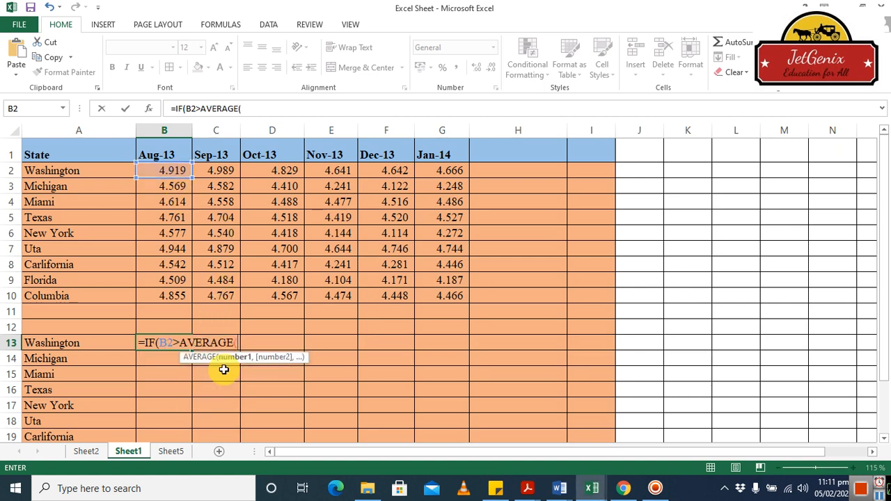
left_click(179, 170)
left_click_drag(179, 169, 176, 291)
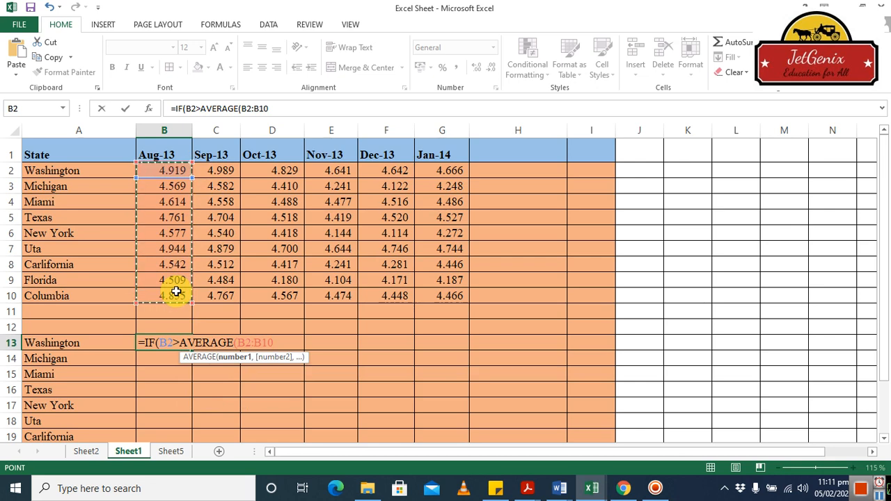
type("),")
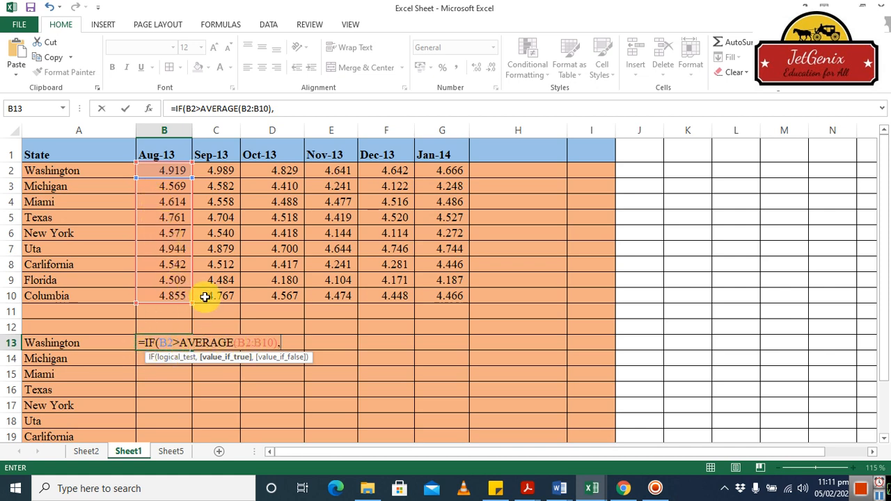
Add "over" as the formula's value if true and begin its value if false with the text "Under".
type("\"over\",")
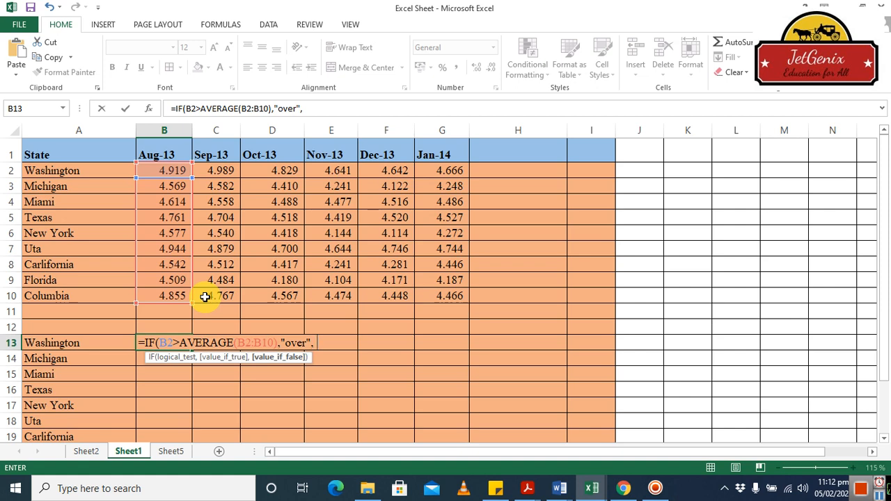
type("\"u")
key("BackSpace")
type("Under")
Capitalize the true result as "Over", then close the "Under" text and the IF formula and enter it in B13.
left_click(291, 346)
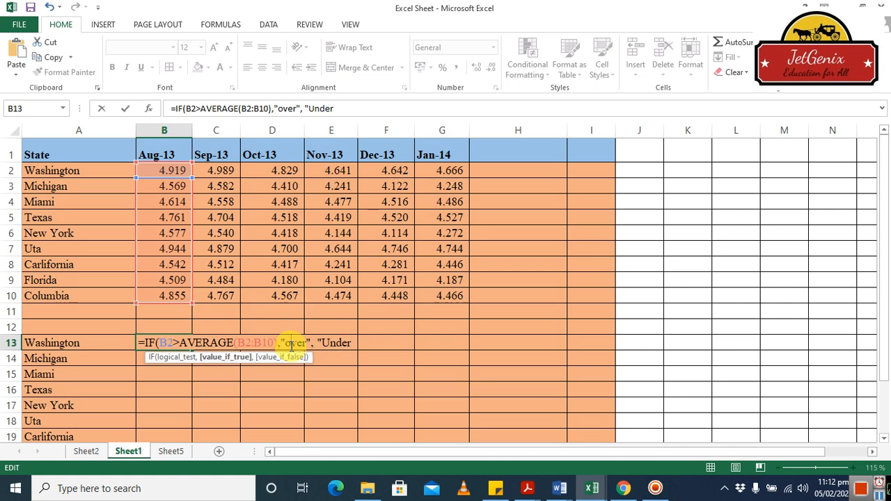
key("BackSpace")
type("O")
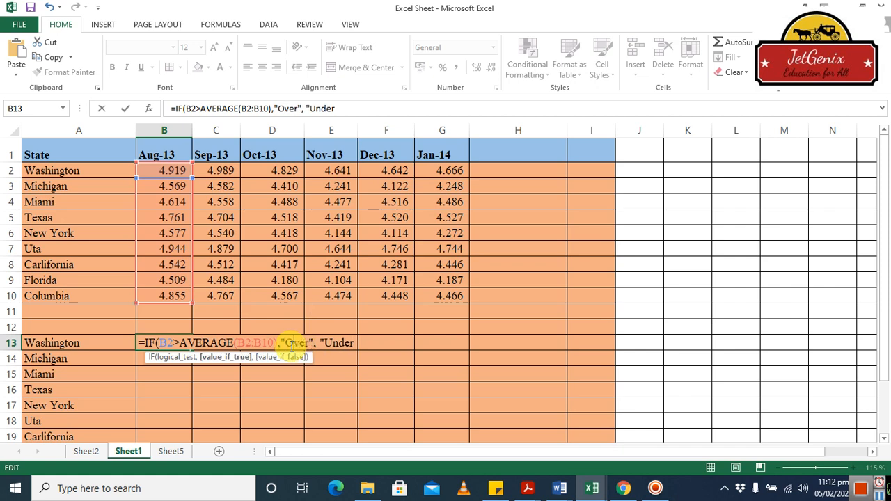
left_click(352, 343)
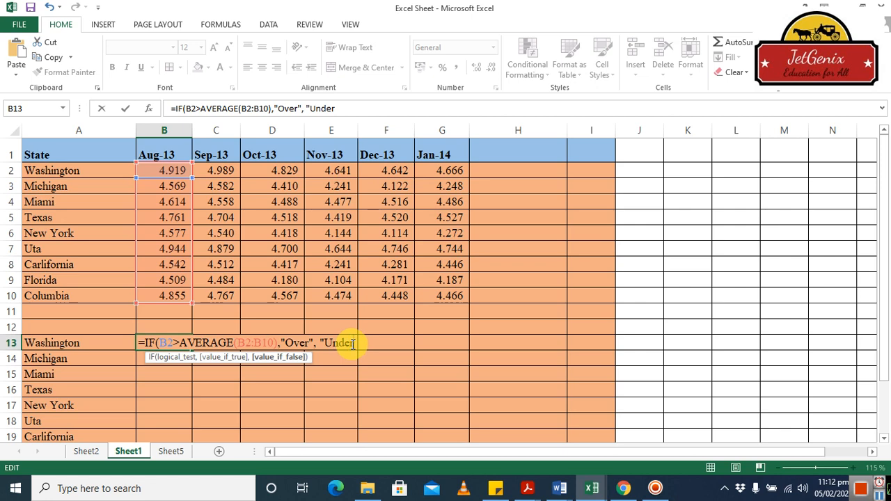
type("\")")
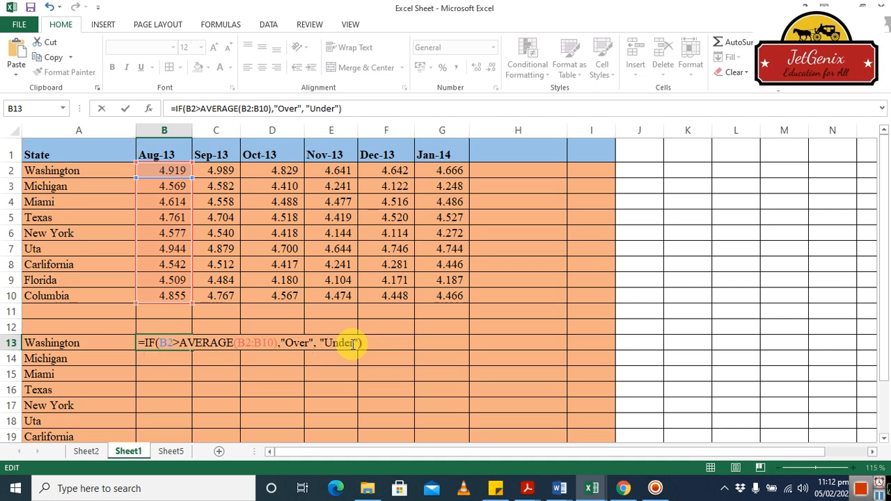
key("Return")
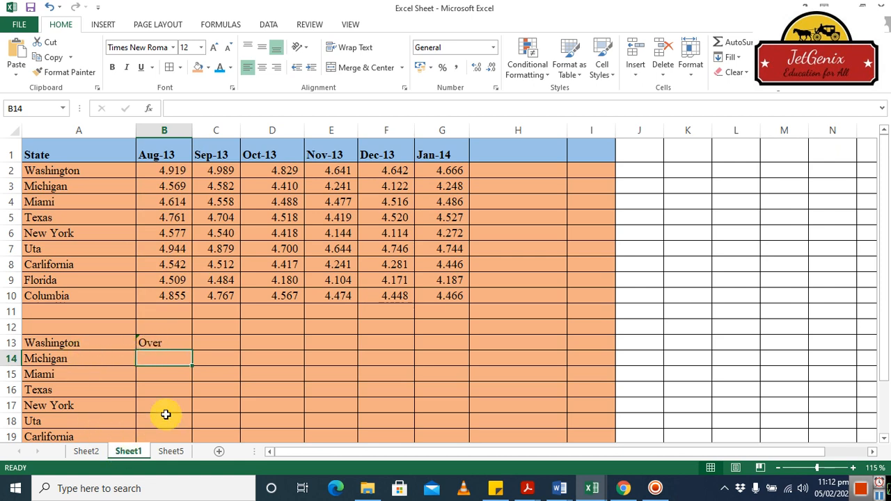
Lock the rows of the average range in B13 as B$2:B$10 and fill the formula down for the remaining states.
left_click(165, 343)
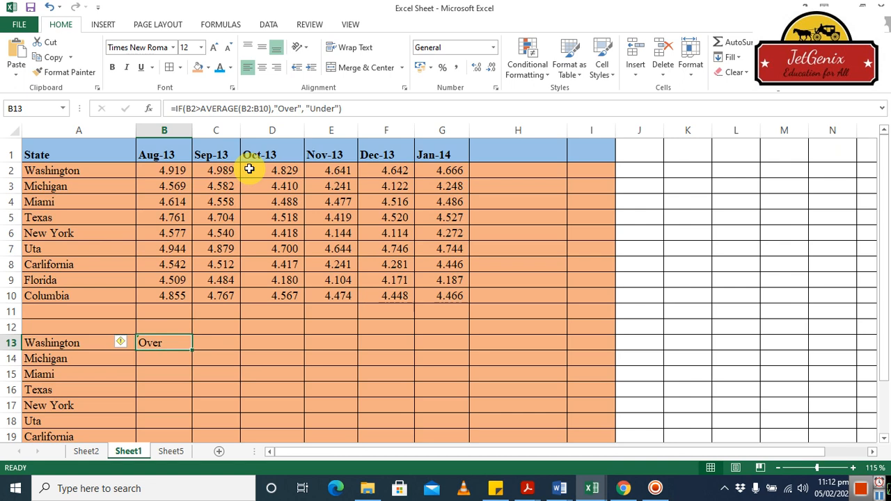
left_click(247, 109)
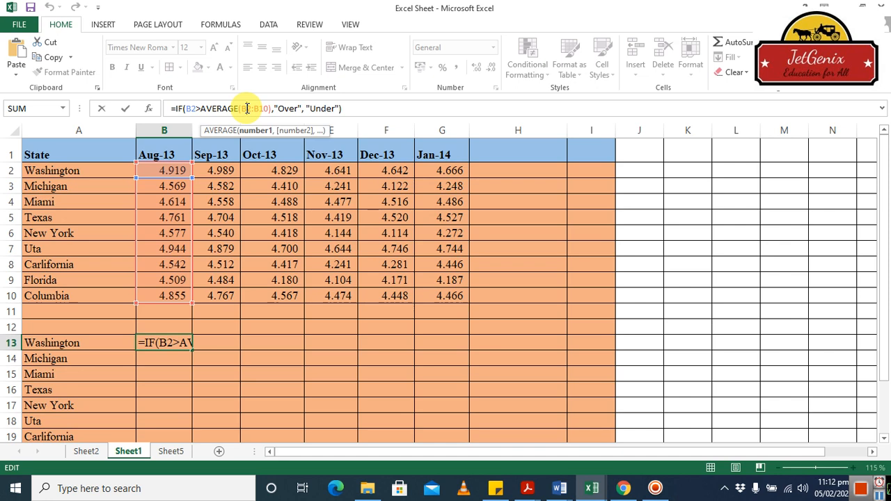
left_click(247, 108)
type("$")
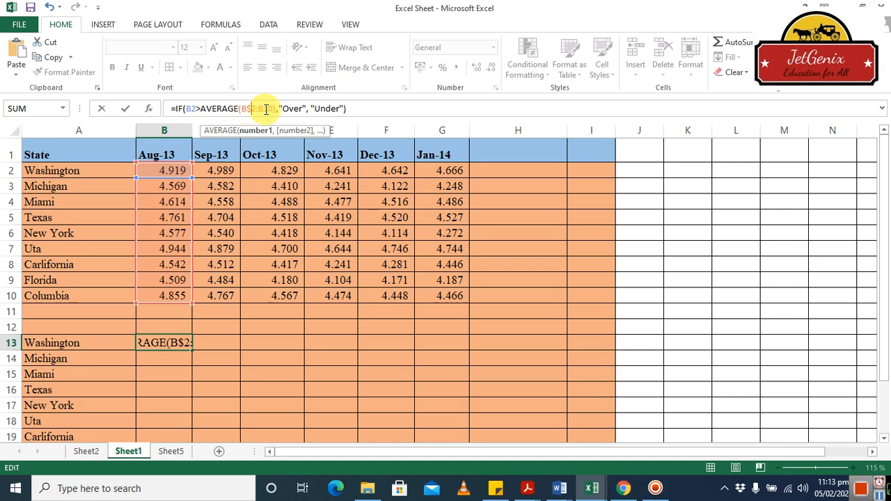
left_click(266, 109)
type("$")
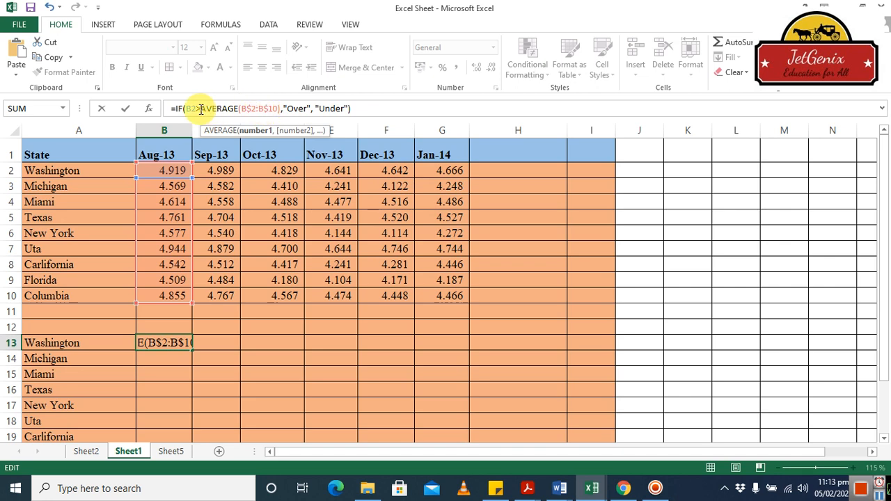
key("Return")
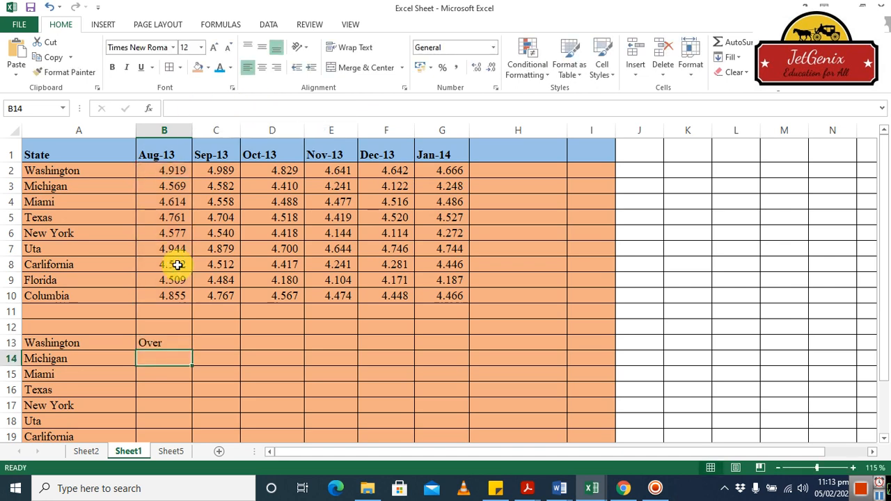
left_click(167, 344)
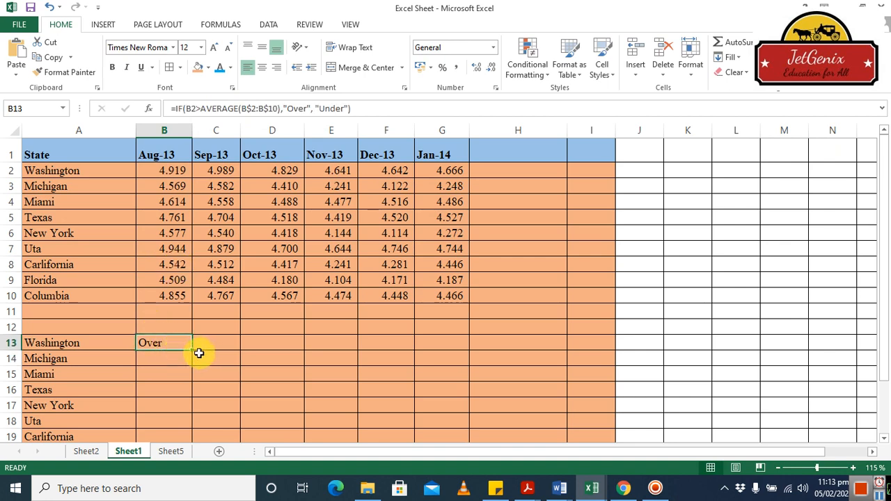
double_click(192, 351)
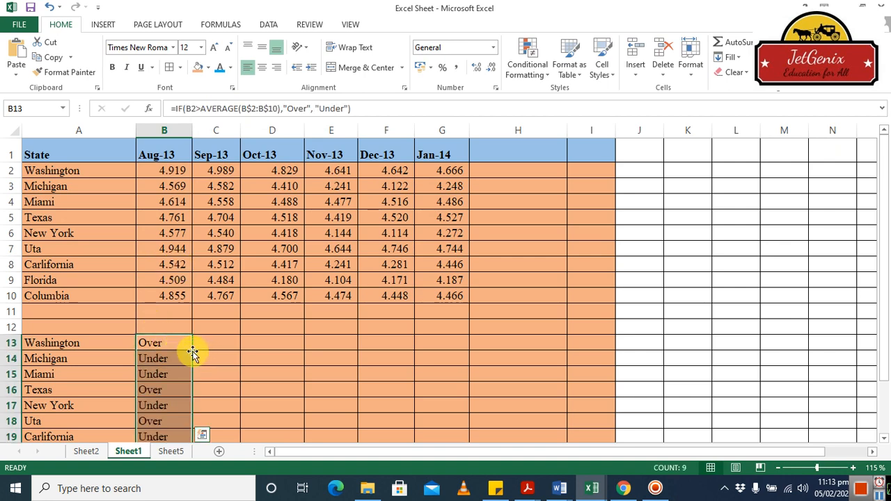
Examine the copied formulas for the states in cells B14 to B19.
left_click(159, 359)
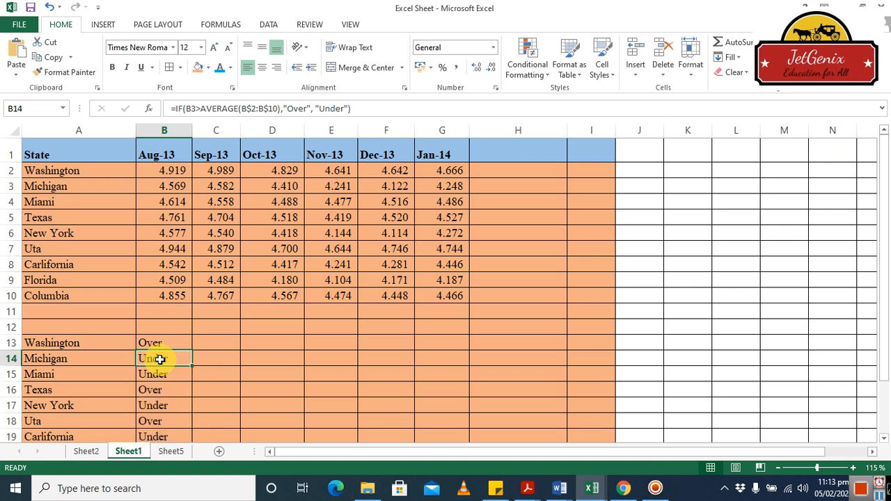
left_click(159, 373)
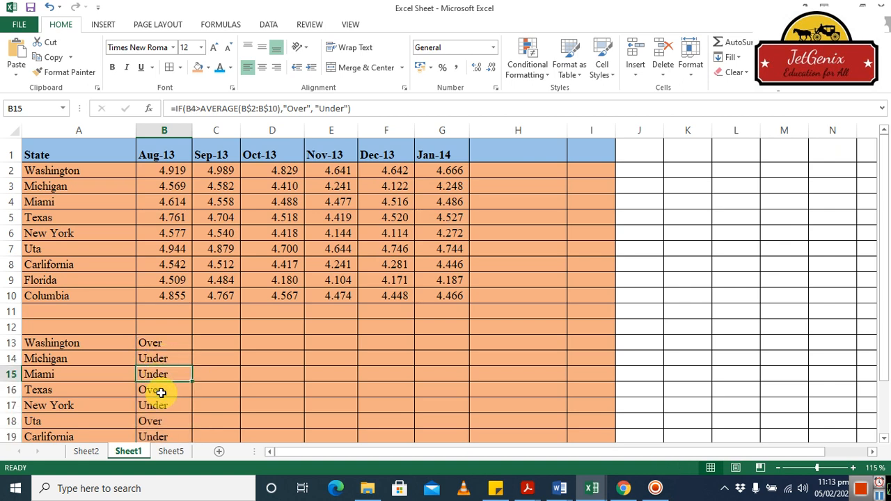
left_click(160, 392)
left_click(164, 406)
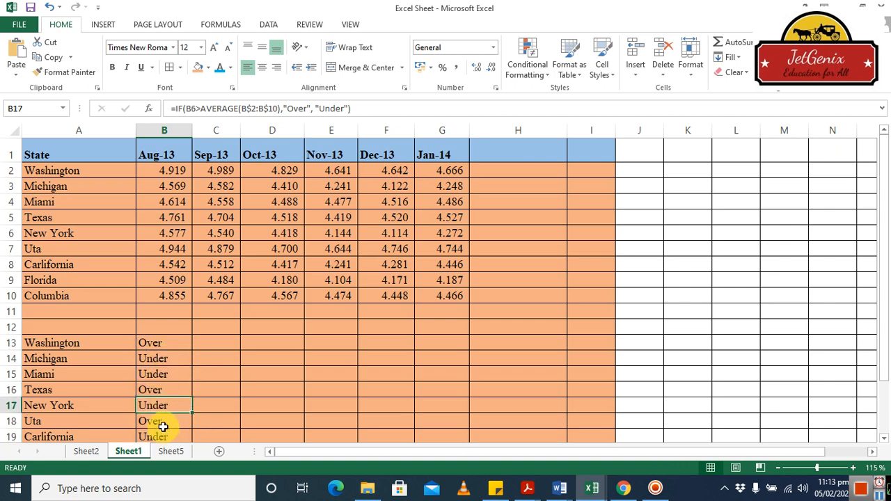
left_click(161, 423)
left_click(167, 436)
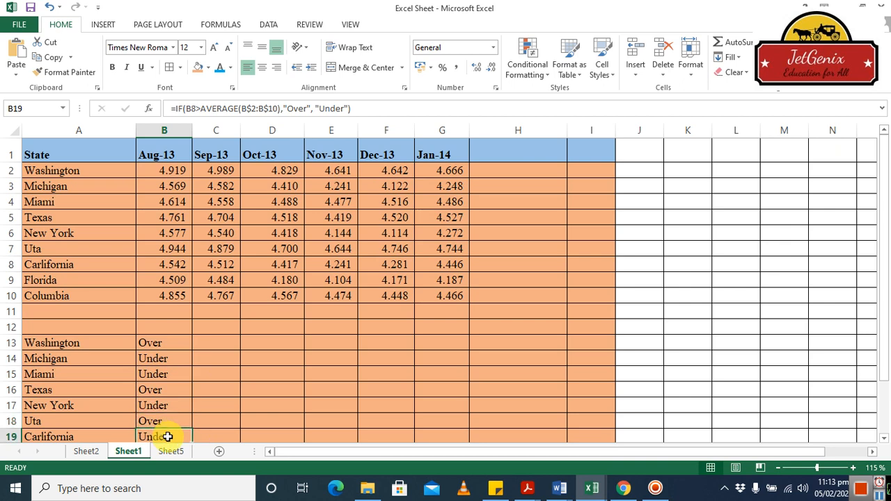
left_click(225, 342)
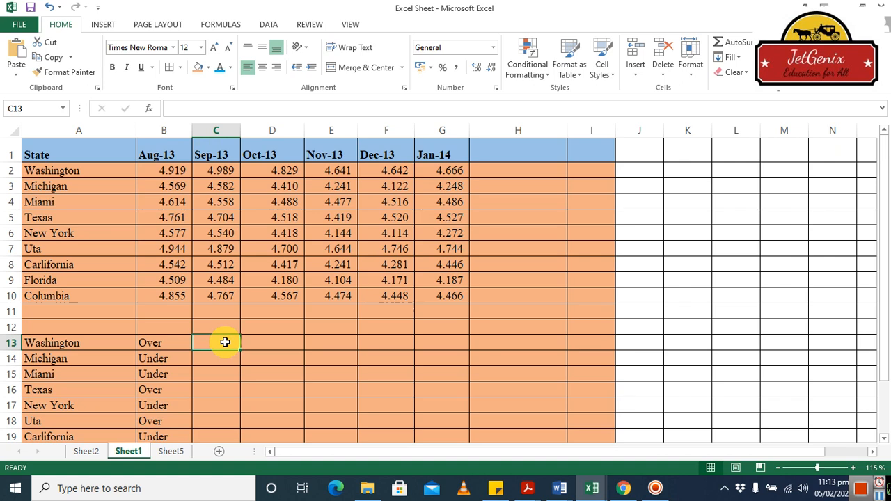
Replace the AVERAGE part of the IF formula in B13 with B6 so Washington's Aug-13 value is compared with New York's.
left_click(167, 342)
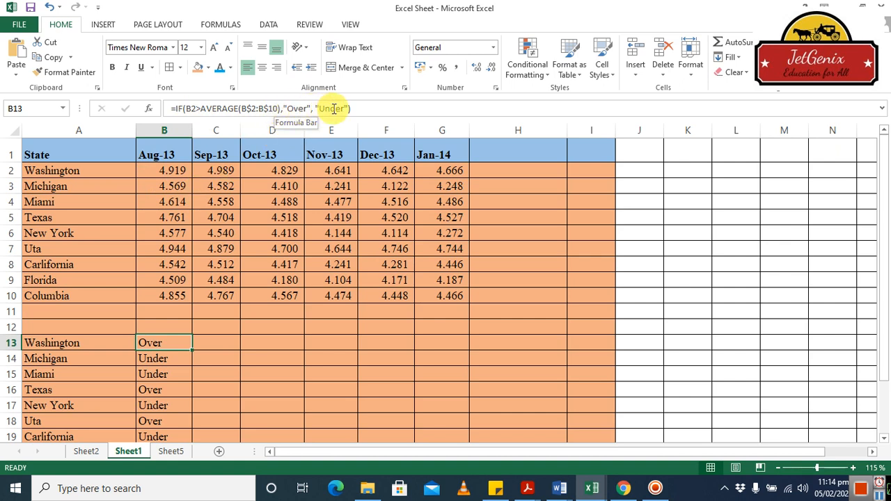
left_click(281, 108)
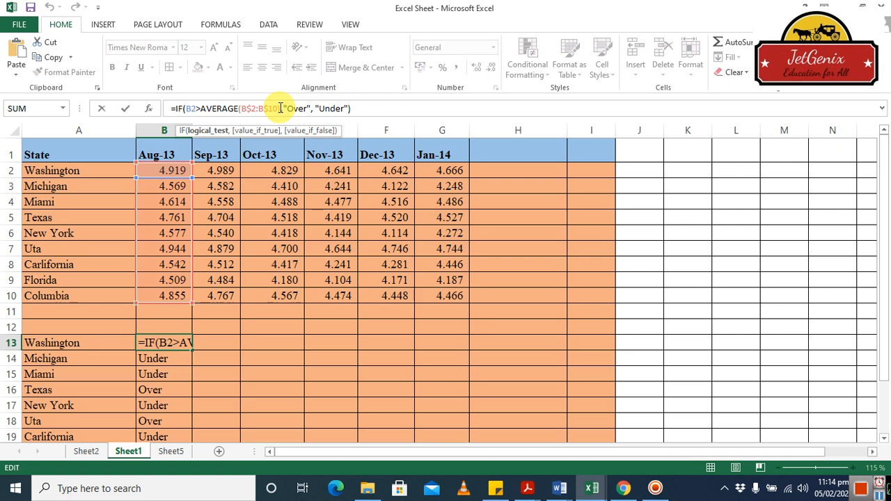
key("BackSpace")
key("BackSpace")
key("BackSpace")
key("BackSpace")
key("BackSpace")
key("BackSpace")
key("BackSpace")
key("BackSpace")
key("BackSpace")
key("BackSpace")
key("BackSpace")
key("BackSpace")
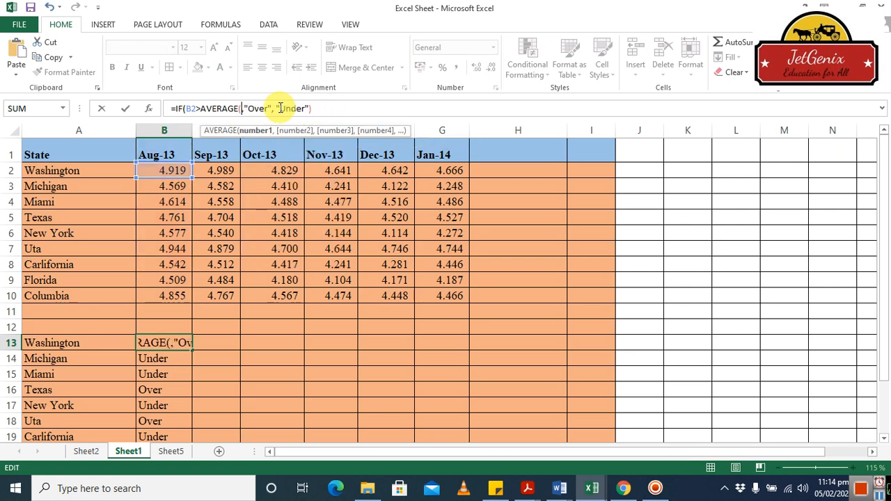
key("BackSpace")
key("BackSpace")
key("BackSpace")
key("BackSpace")
key("BackSpace")
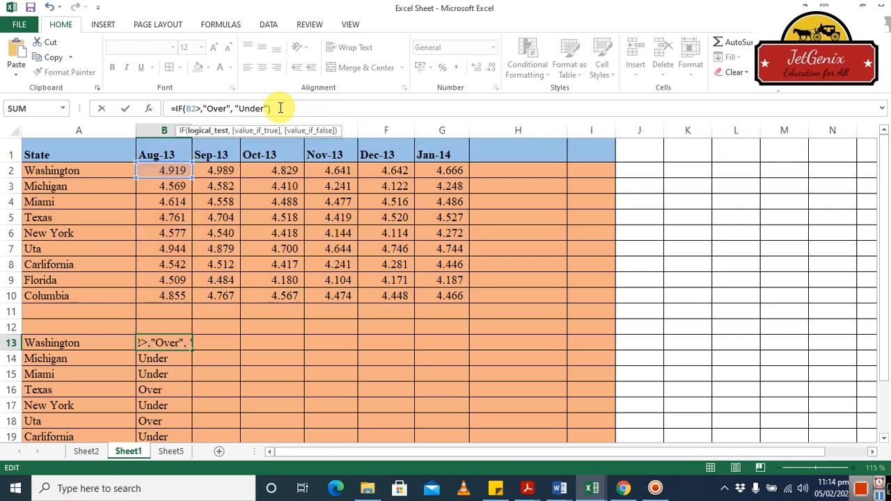
left_click(178, 235)
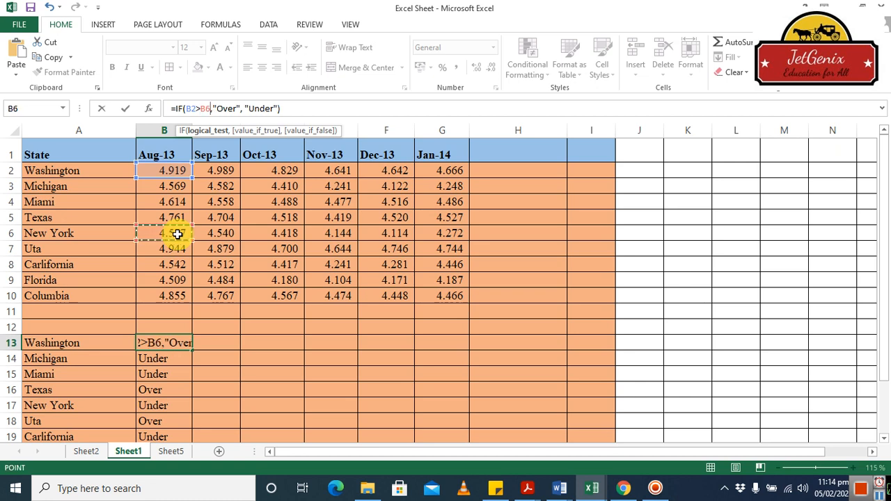
key("Return")
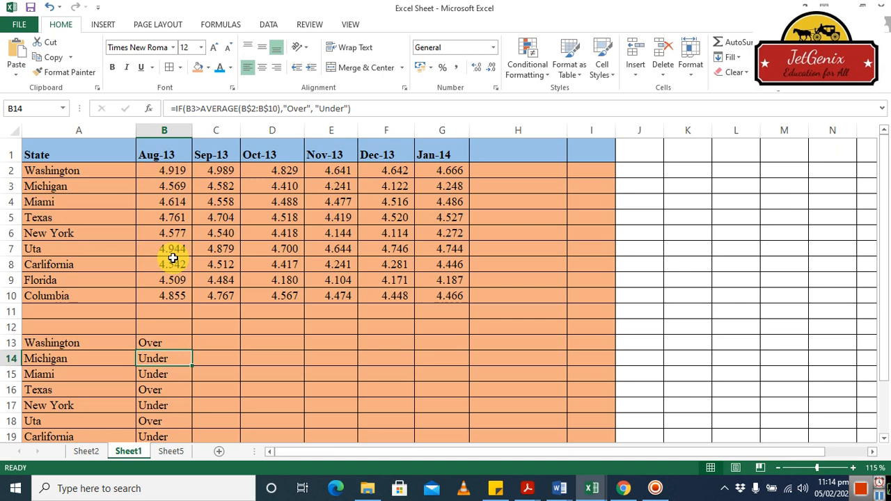
left_click(159, 340)
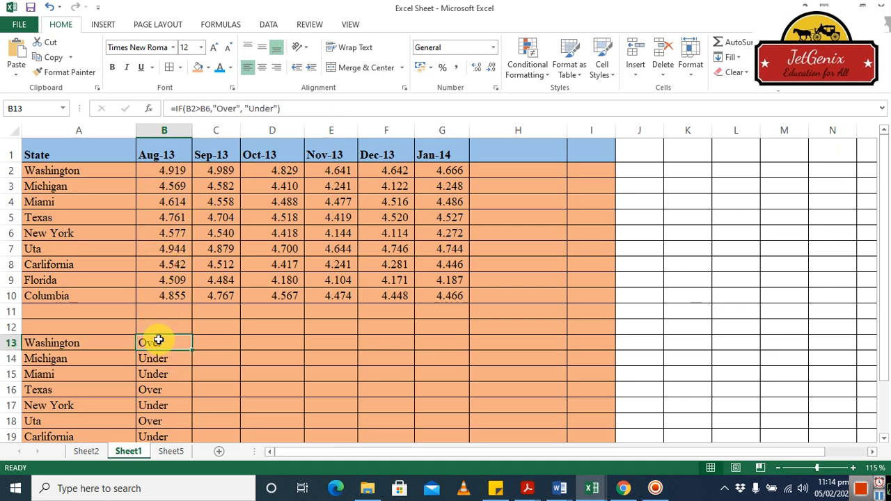
left_click(182, 234)
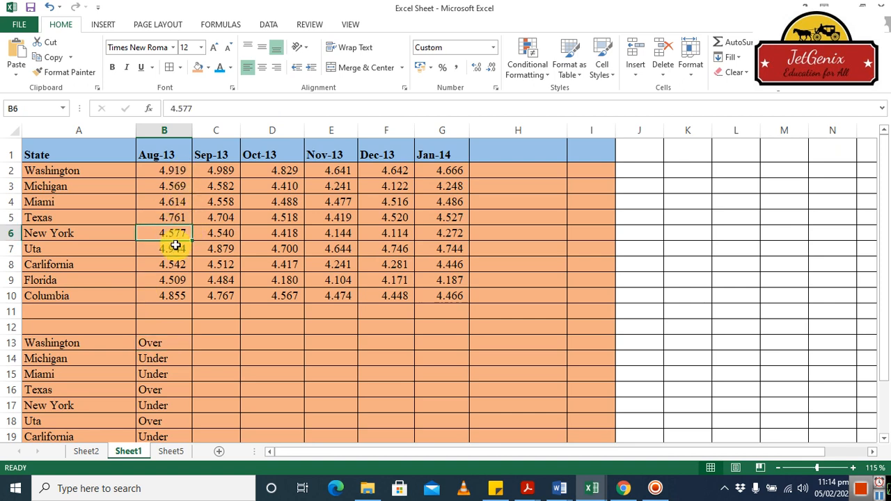
Change the comparison cell in B13's IF formula to B3 so Washington's Aug-13 value is compared with Michigan's.
left_click(168, 343)
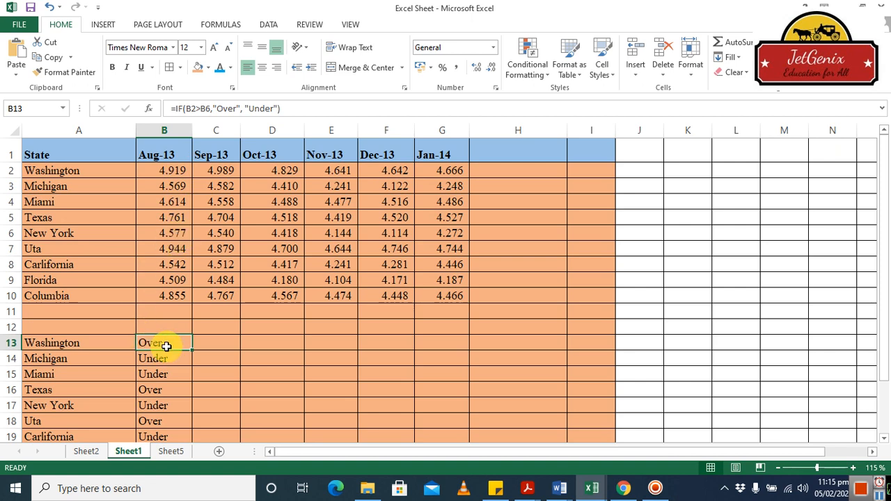
left_click(212, 108)
key("BackSpace")
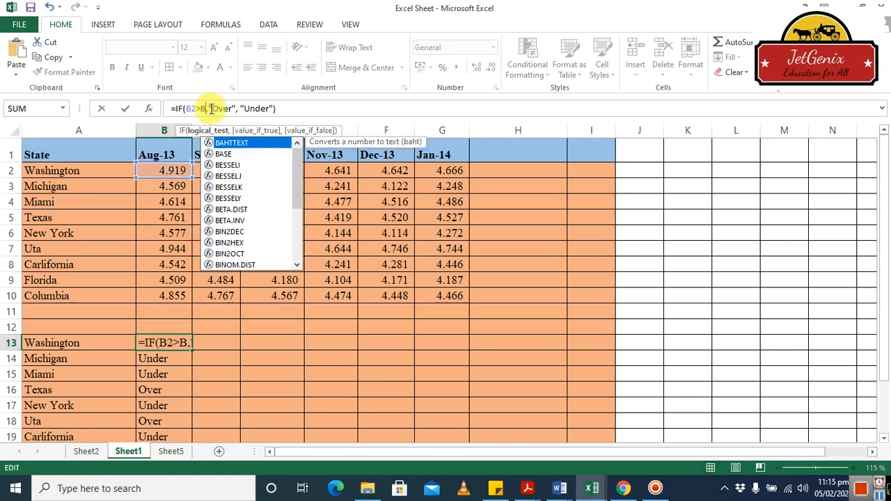
key("BackSpace")
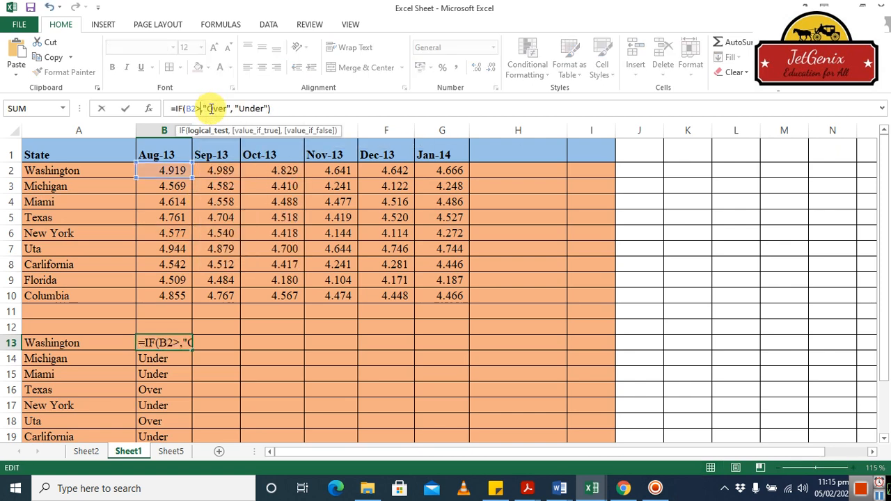
left_click(178, 187)
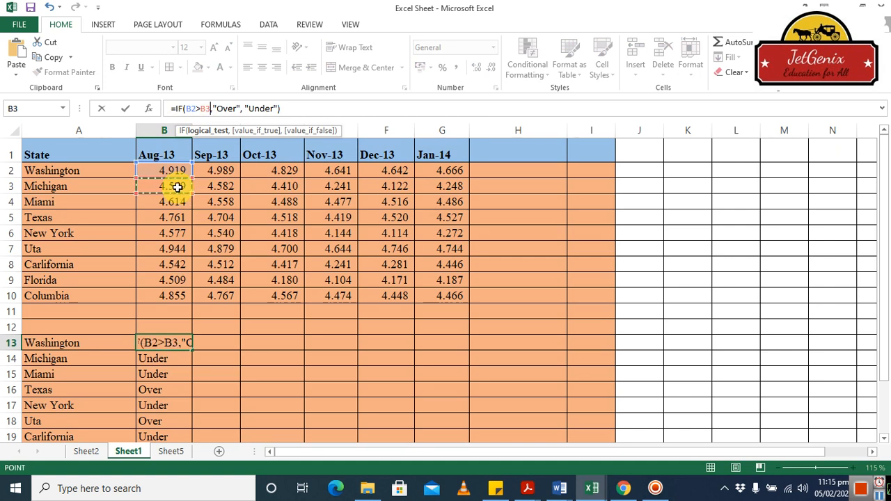
key("Return")
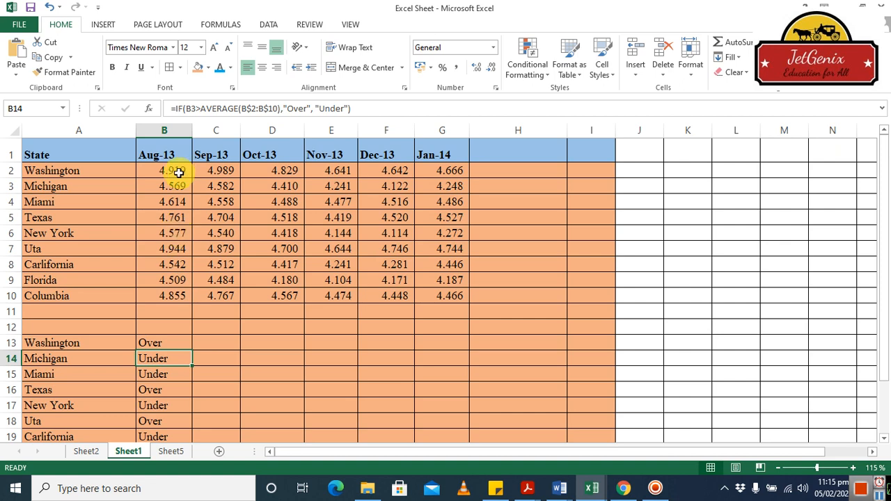
left_click(176, 343)
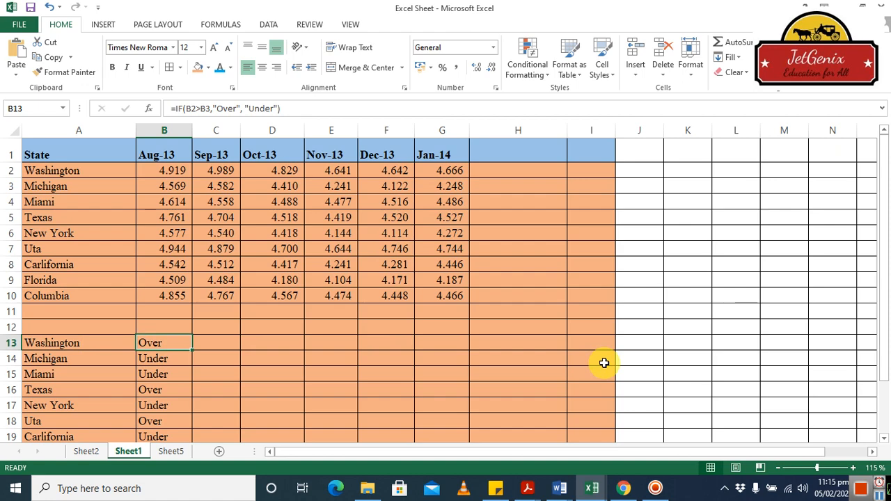
Switch to Sheet5 to view its closing message.
left_click(171, 452)
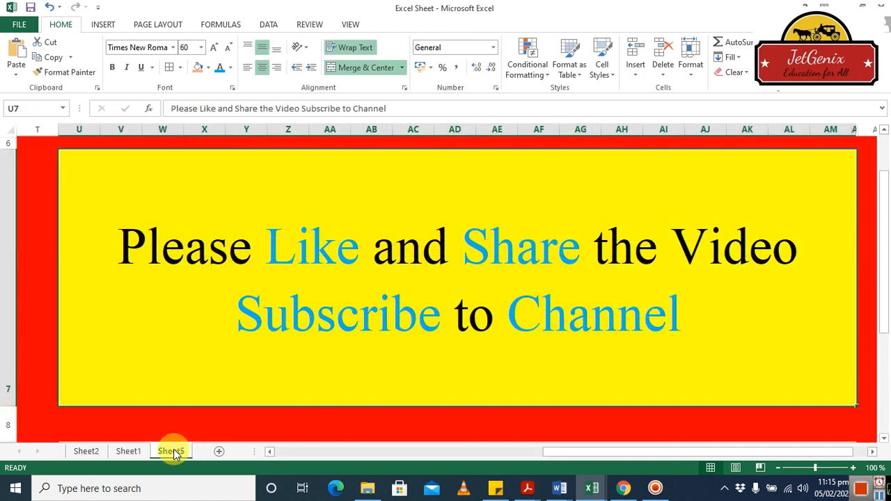